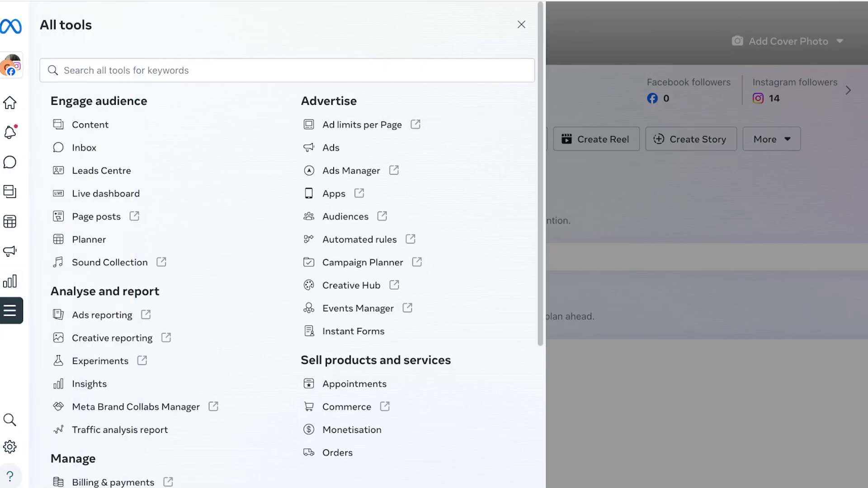
Scroll the All tools panel down and back up to browse the available tools.
scroll(136, 165, "down", 5)
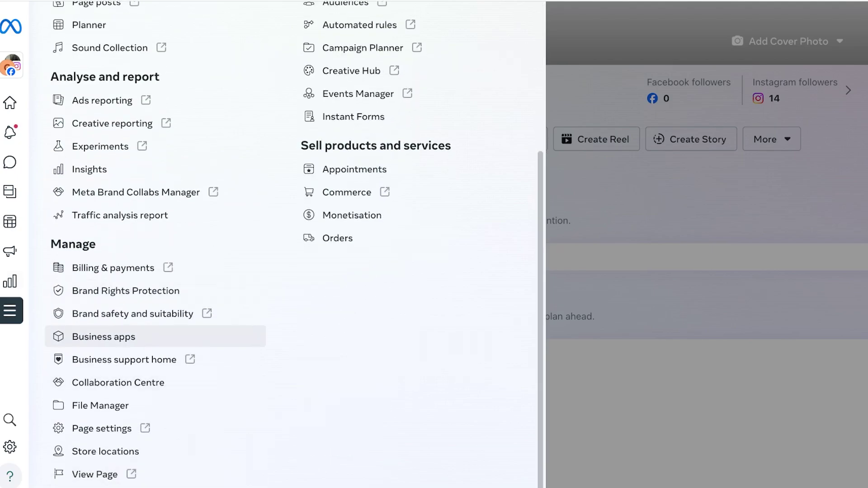
scroll(153, 290, "up", 5)
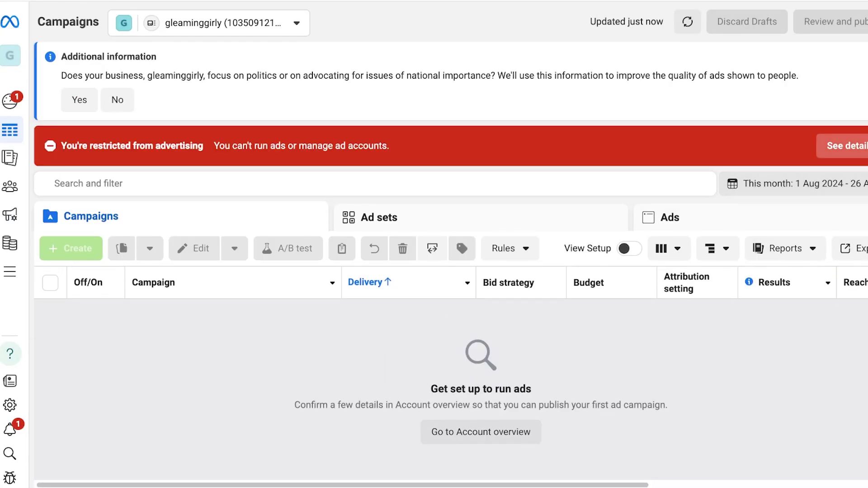
Dismiss the restriction notice, open gleaminggirly's business settings, and expand the Accounts section.
left_click(863, 146)
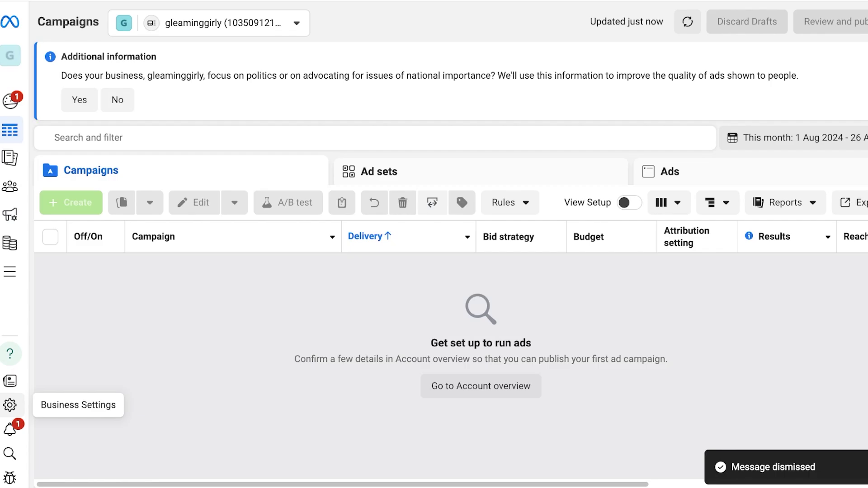
left_click(10, 405)
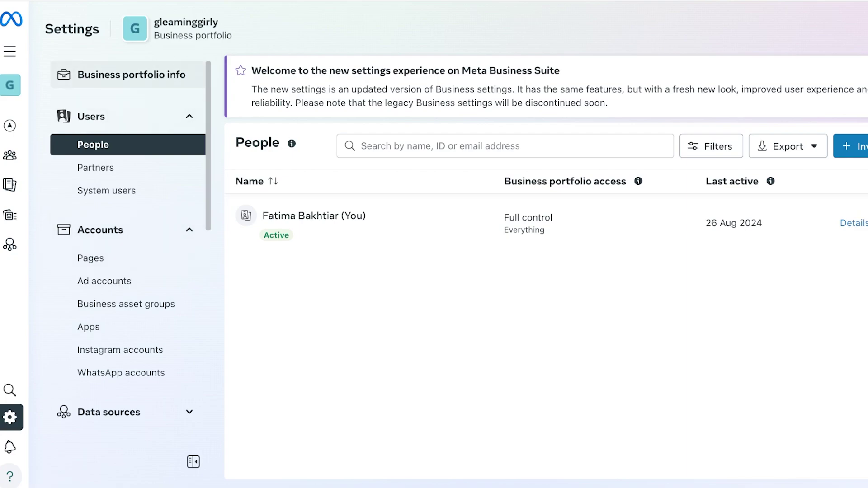
left_click(127, 116)
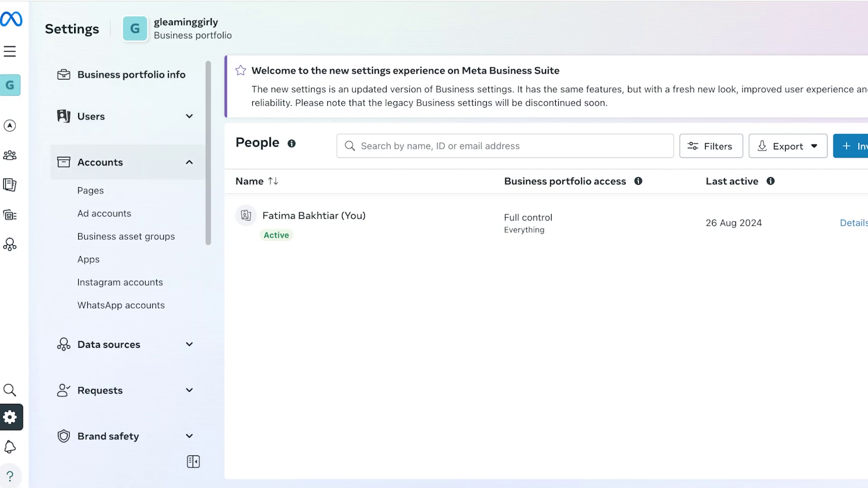
left_click(126, 162)
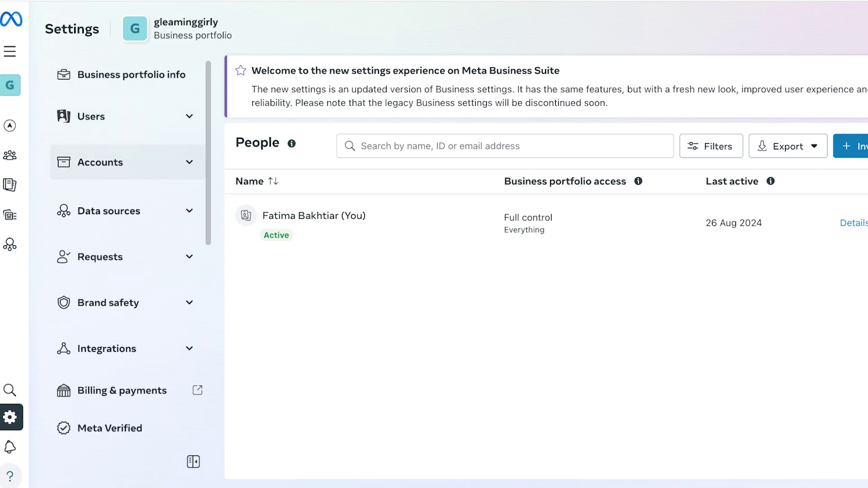
left_click(127, 163)
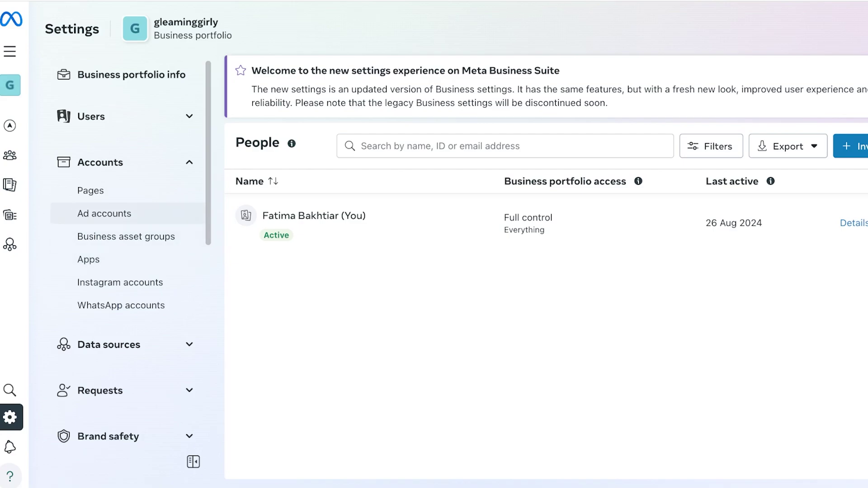
View the disabled gleaminggirly ad account, then bring up the business portfolio switcher.
left_click(104, 214)
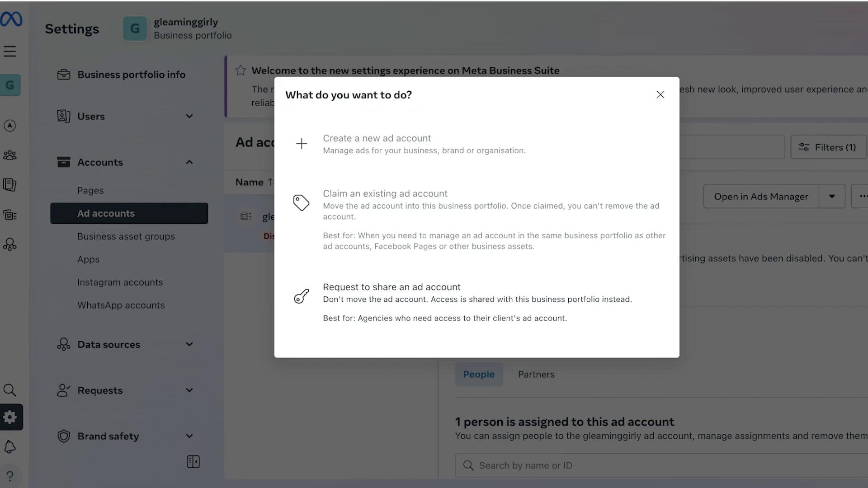
left_click(660, 94)
mouse_move(10, 85)
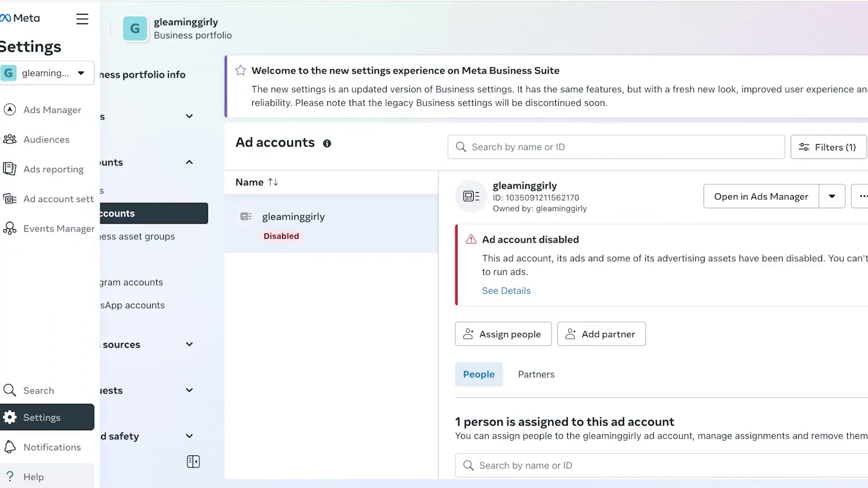
left_click(59, 72)
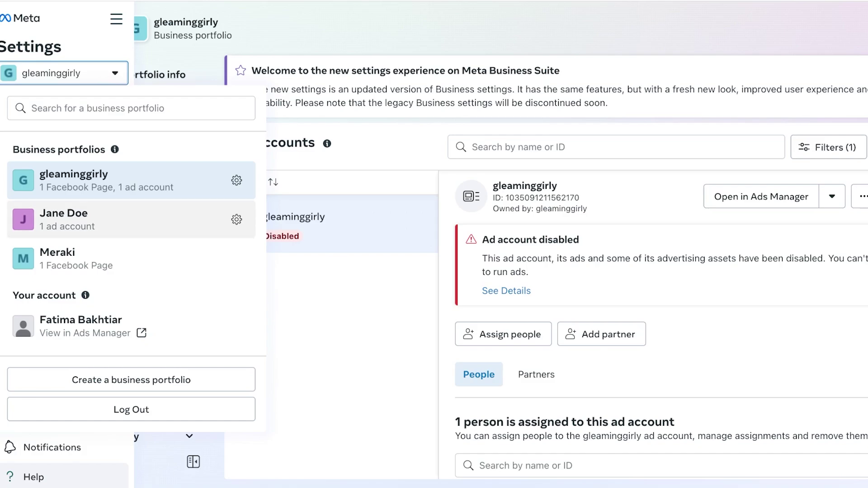
Switch to the second portfolio, view its ad accounts, and start a request to share one.
left_click(90, 219)
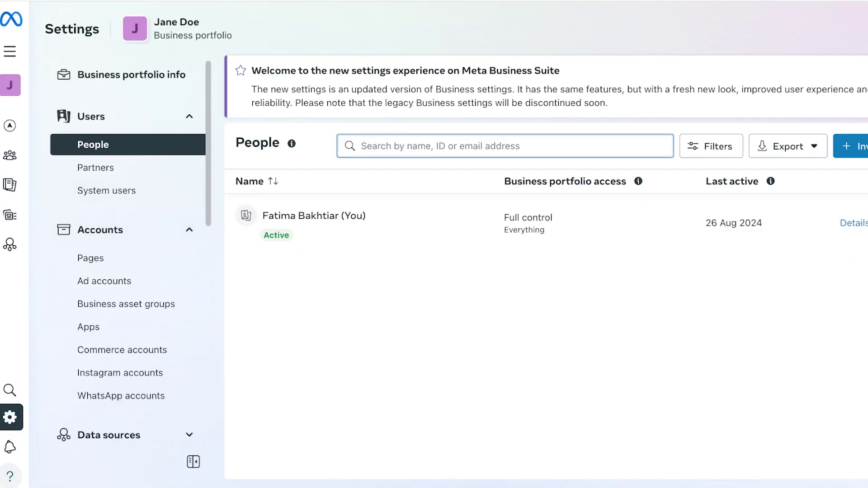
left_click(80, 281)
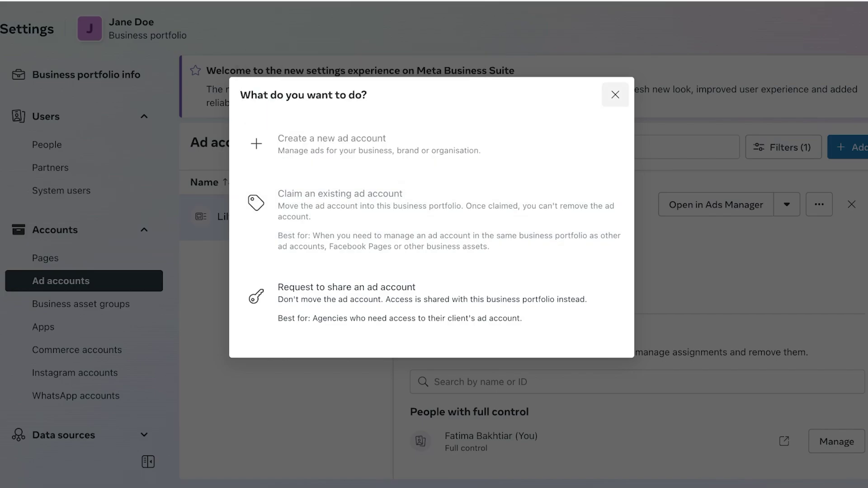
left_click(615, 94)
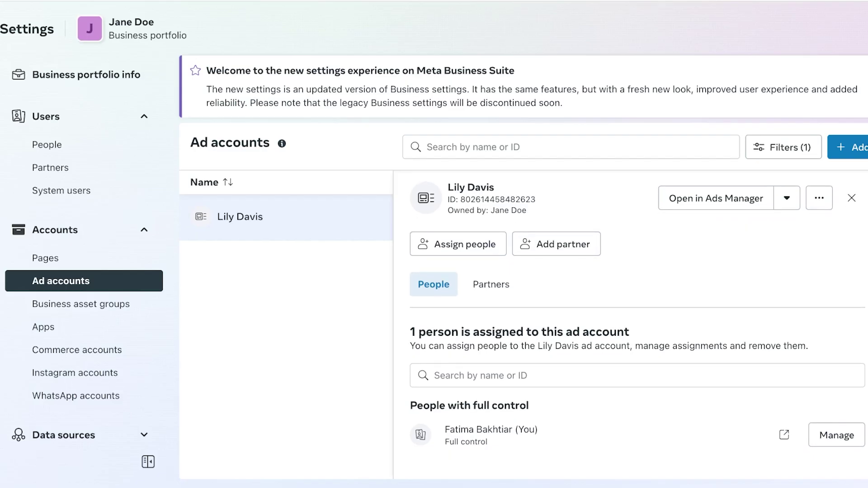
left_click(847, 147)
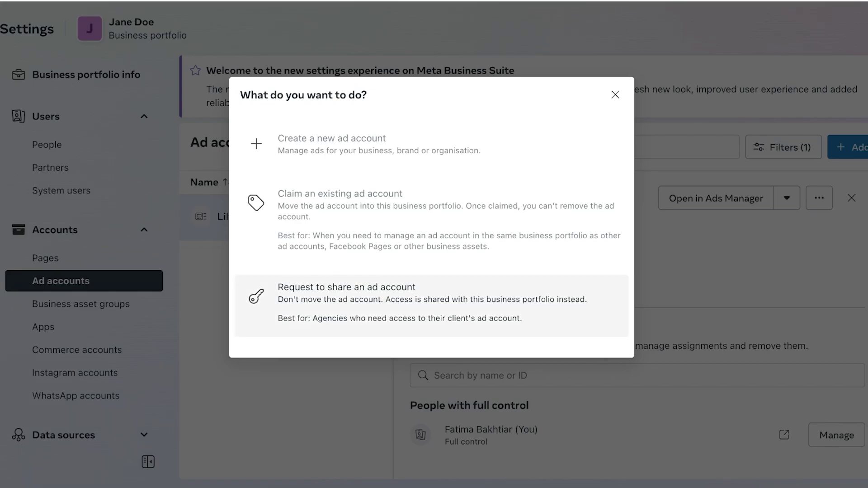
left_click(431, 306)
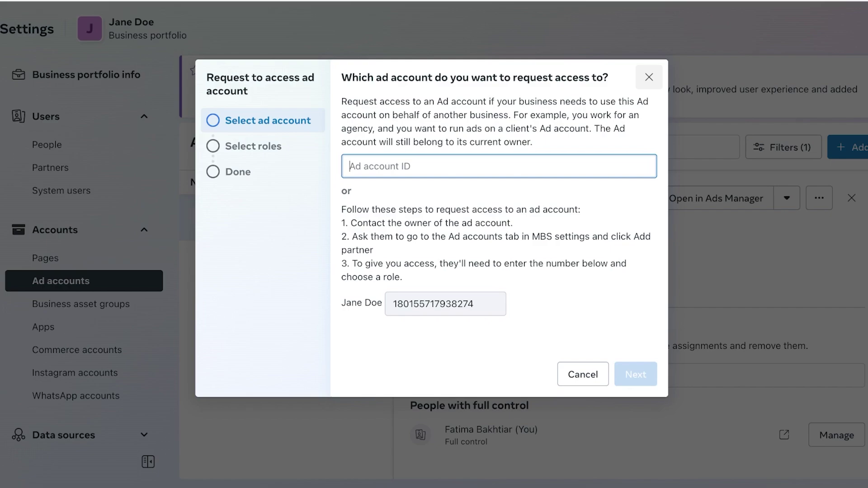
key("Escape")
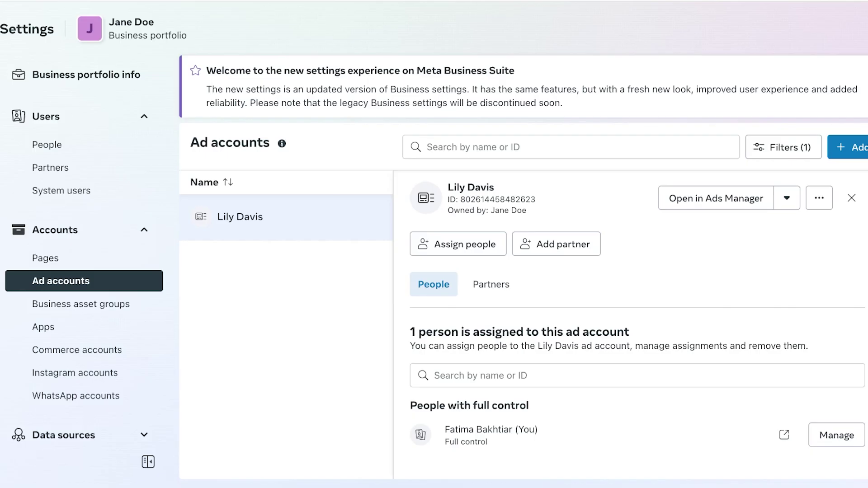
mouse_move(1, 244)
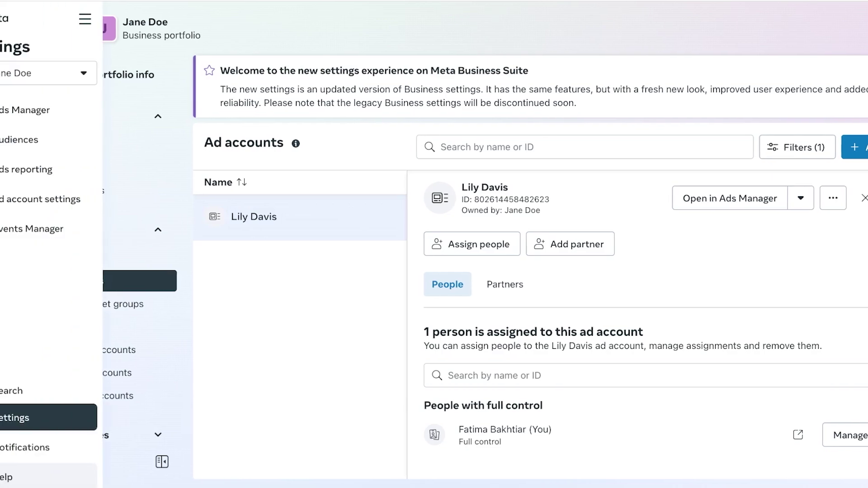
left_click(68, 73)
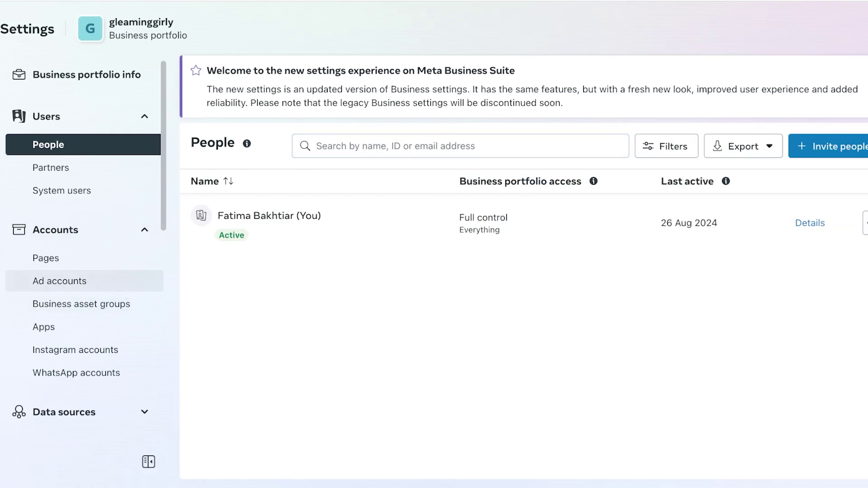
left_click(59, 281)
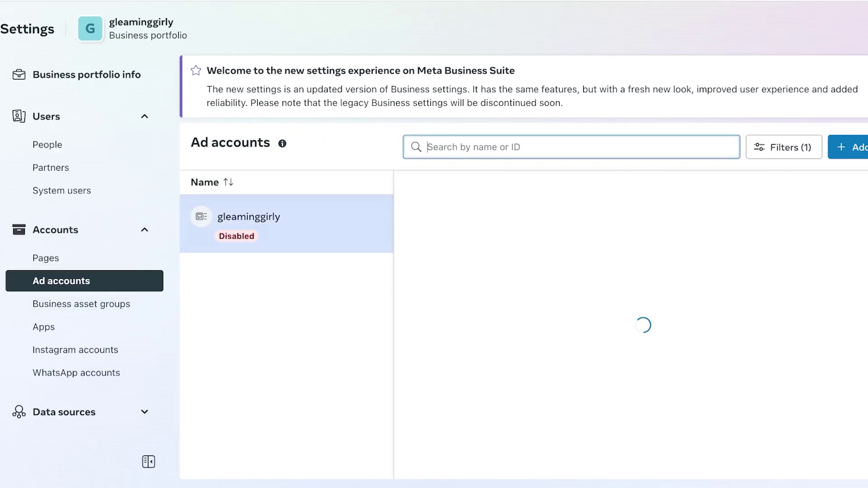
left_click(49, 145)
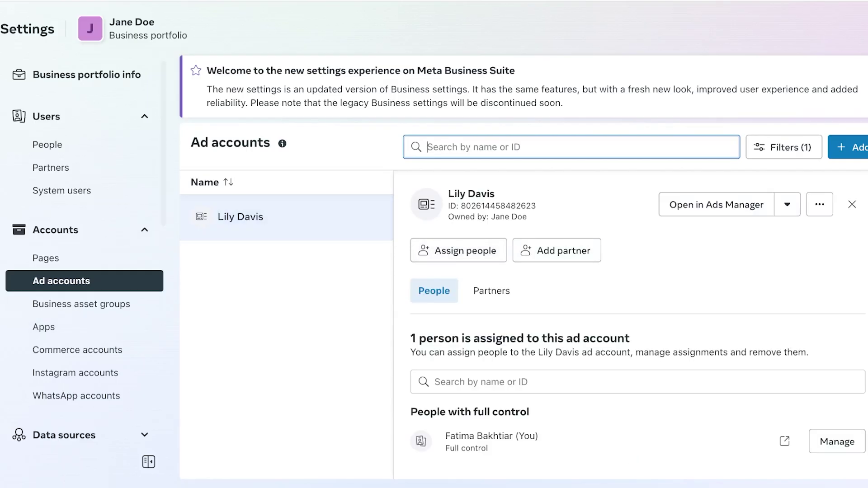
Deactivate the current ad account from its more-actions menu.
left_click(819, 198)
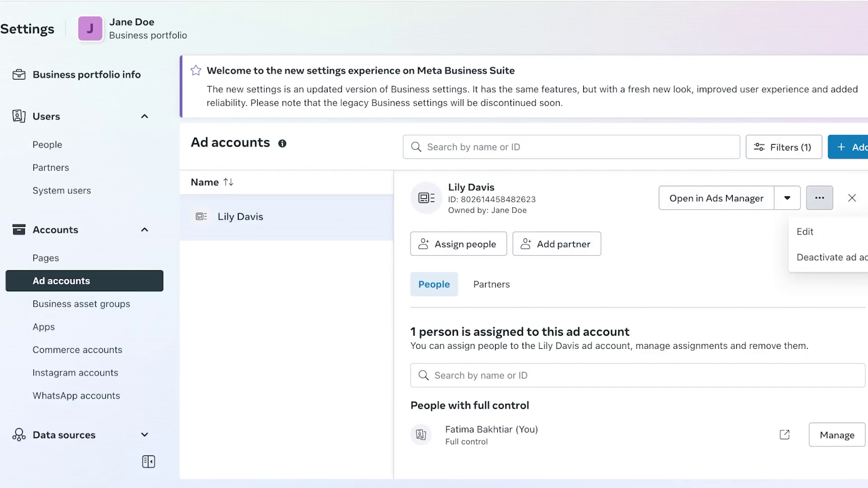
left_click(827, 257)
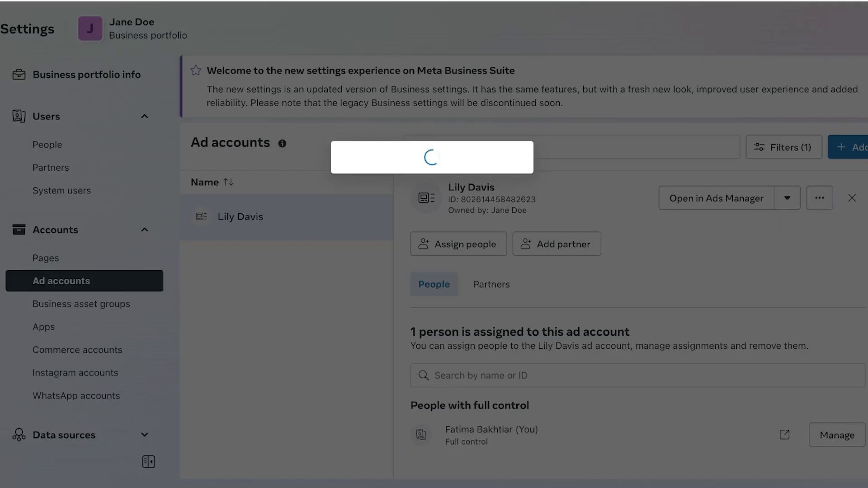
left_click(496, 312)
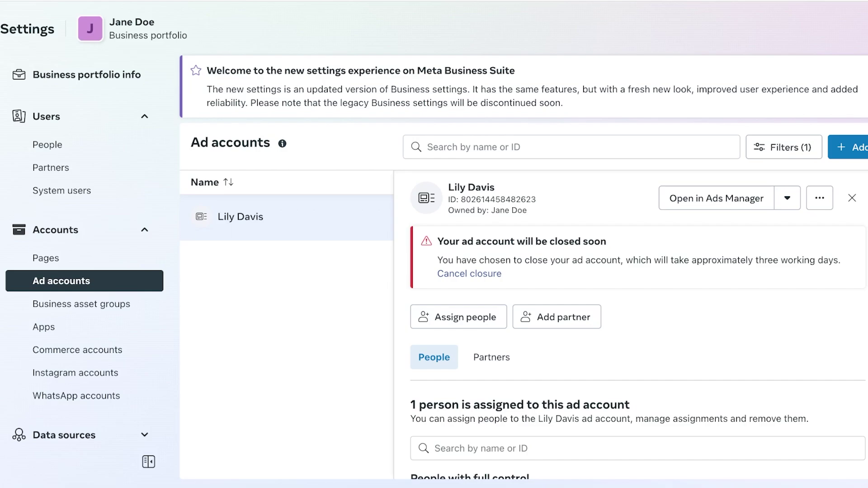
Bring up the add-ad-account options, which show the ad account limit is reached.
scroll(637, 325, "down", 2)
scroll(638, 324, "up", 2)
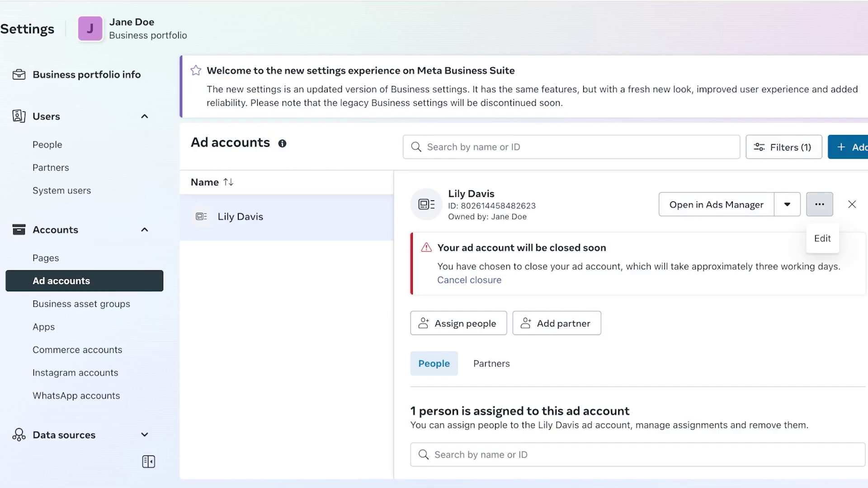
left_click(819, 204)
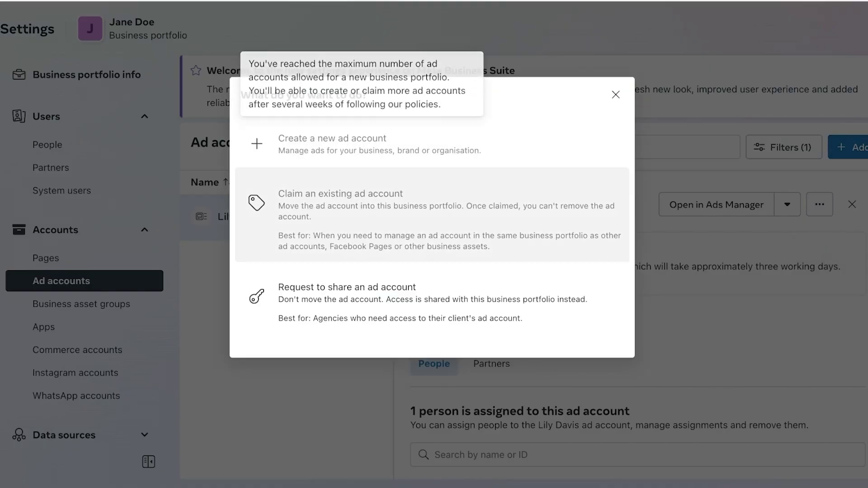
key("Escape")
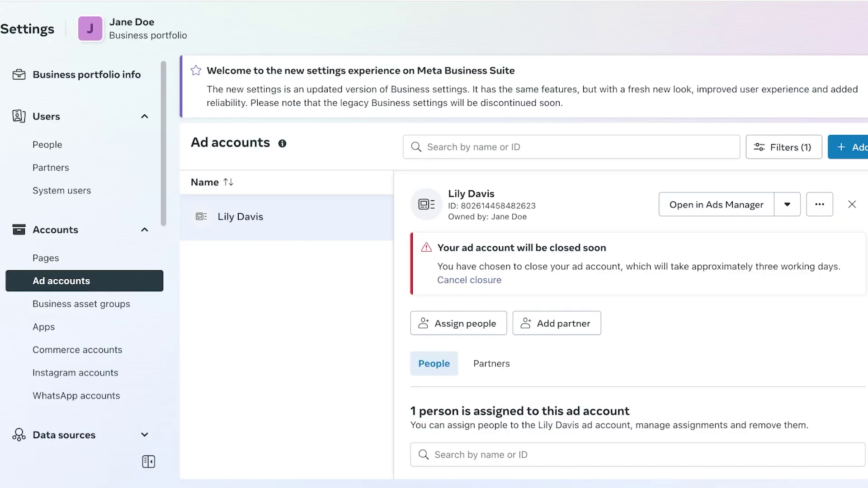
key("Escape")
left_click(240, 216)
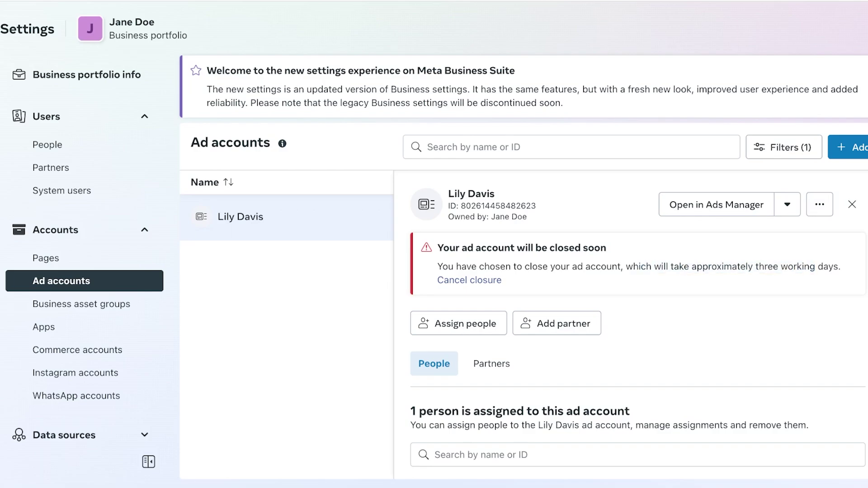
left_click(819, 205)
left_click(786, 204)
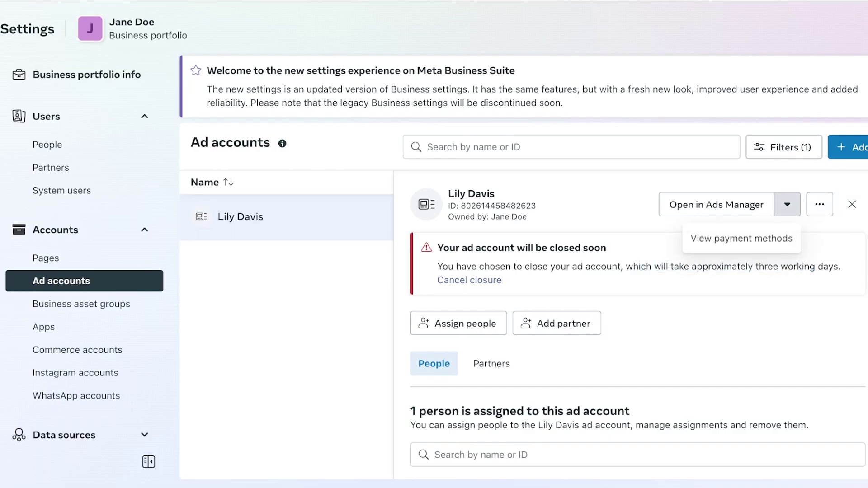
left_click(819, 204)
left_click(822, 238)
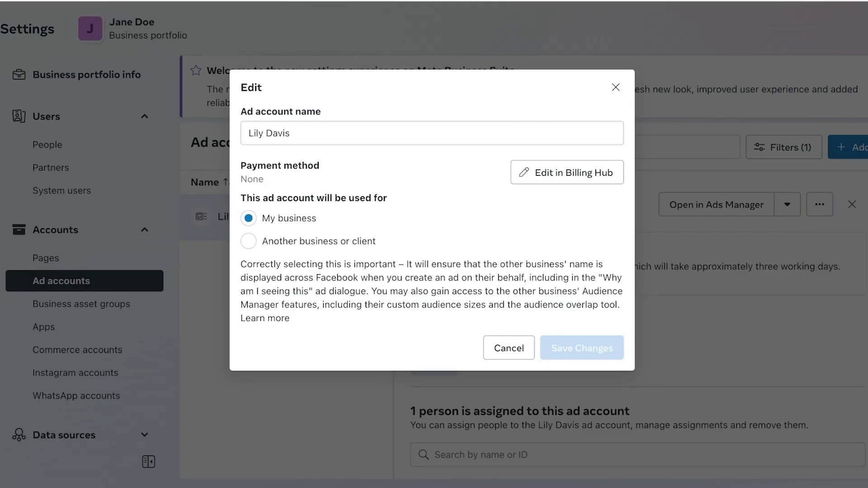
left_click(290, 132)
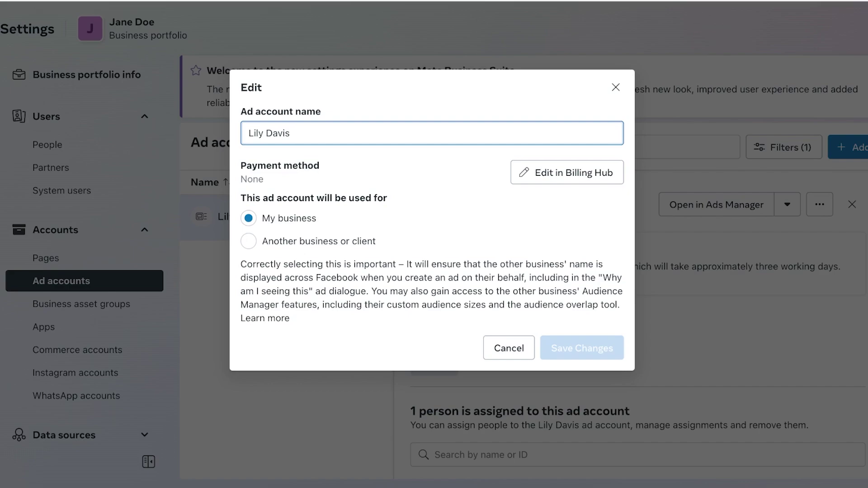
left_click(615, 87)
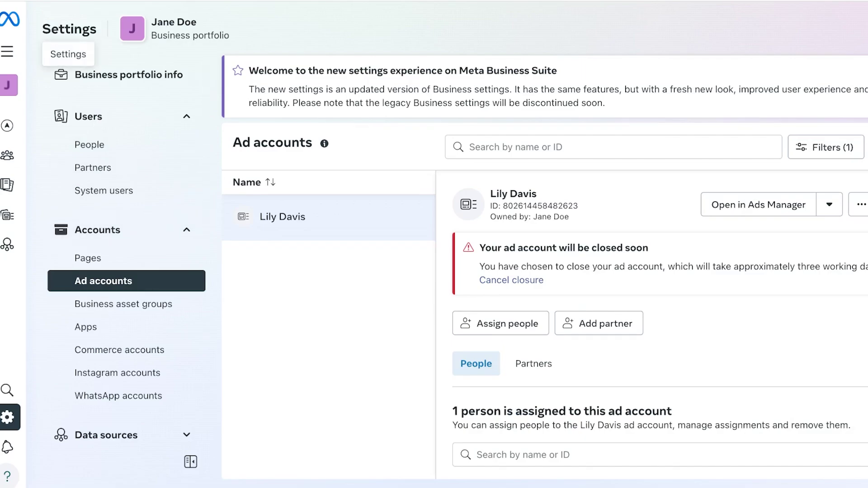
Expand the navigation and choose Create a business portfolio from the portfolio list.
left_click(7, 476)
left_click(62, 73)
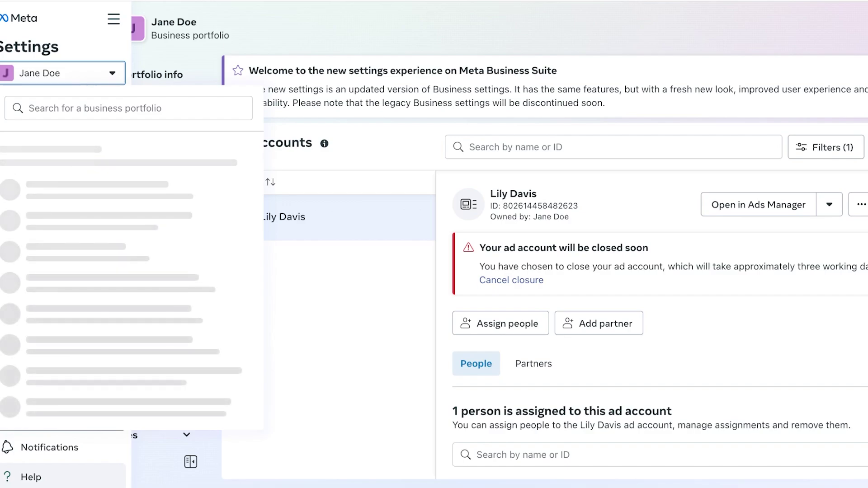
key("Escape")
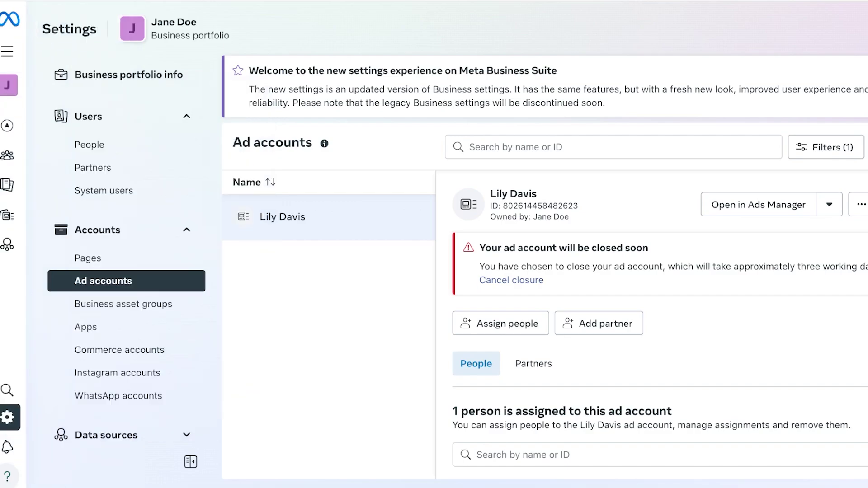
mouse_move(9, 84)
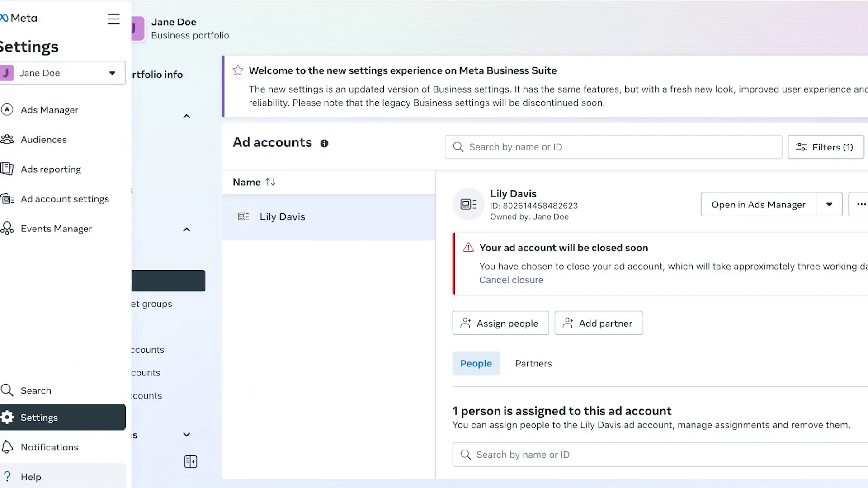
key("Return")
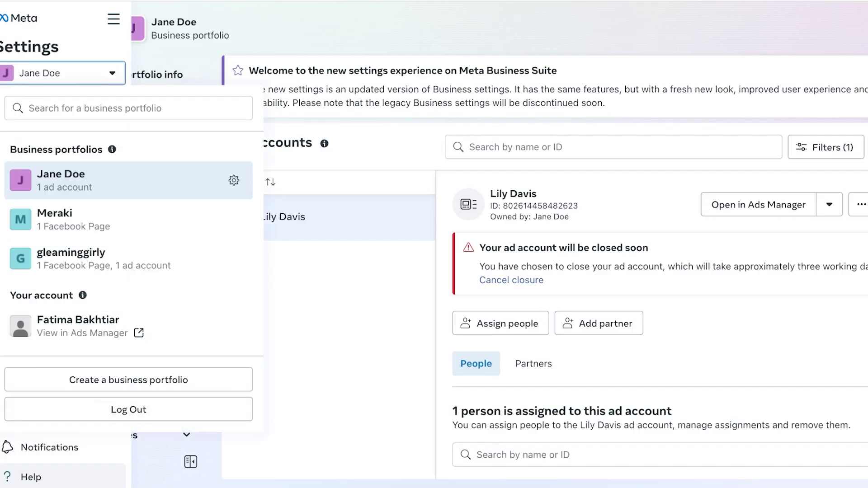
mouse_move(83, 295)
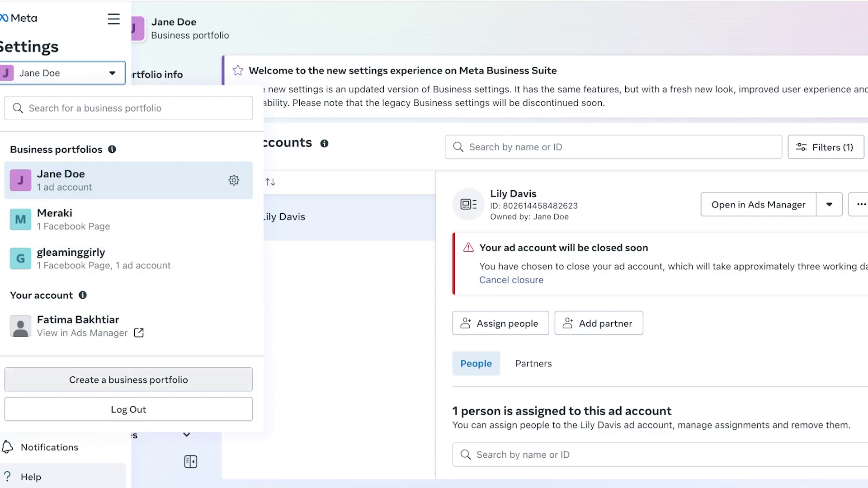
left_click(129, 379)
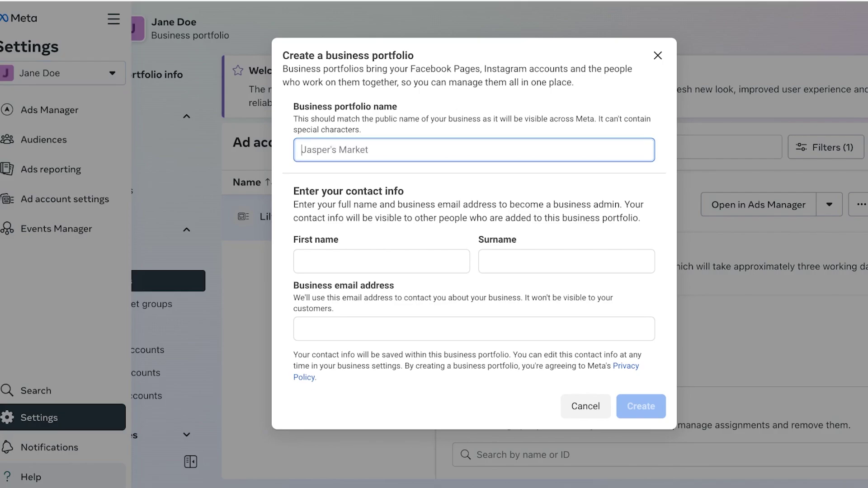
Submit portfolio 'Gleaming Girly 2' with the admin's first name, surname and business email.
type("Gleaming Girly 2")
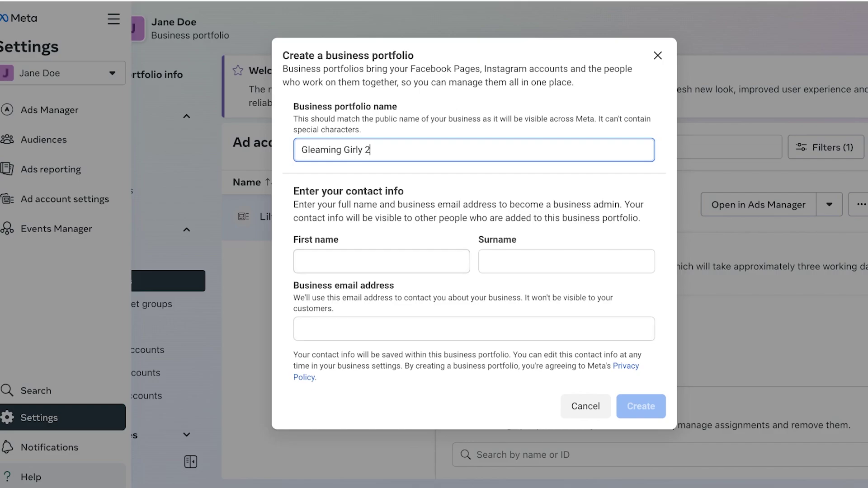
left_click(382, 262)
key("Tab")
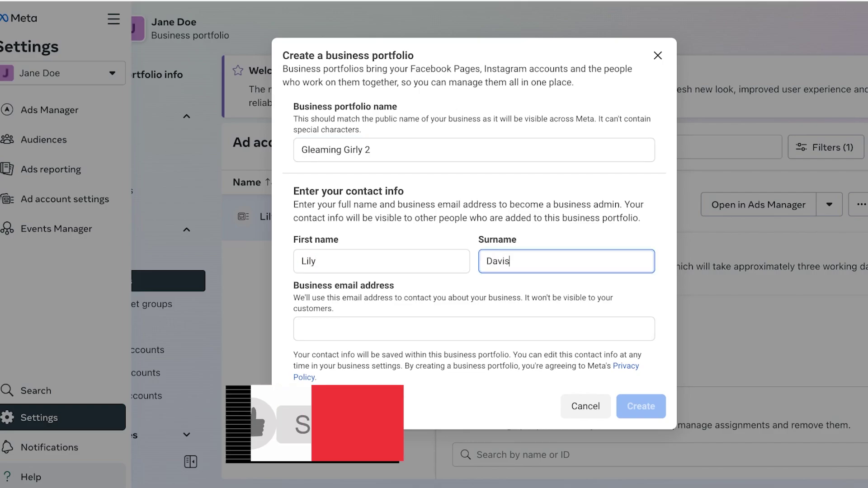
key("Tab")
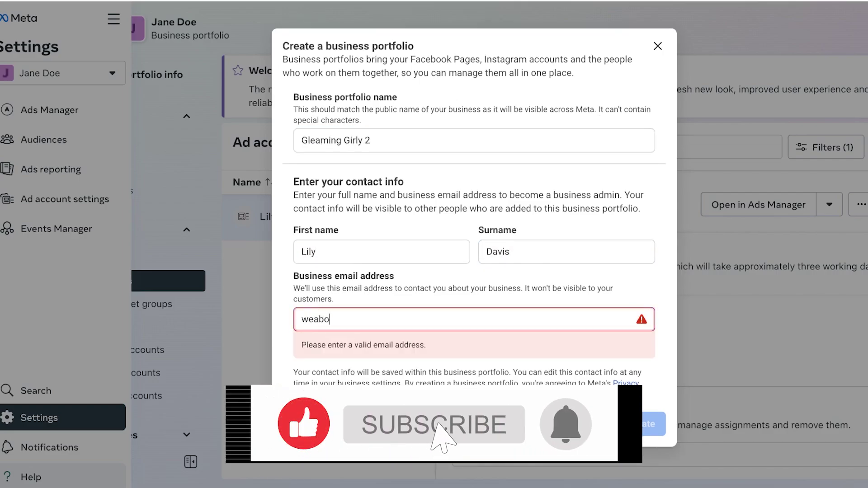
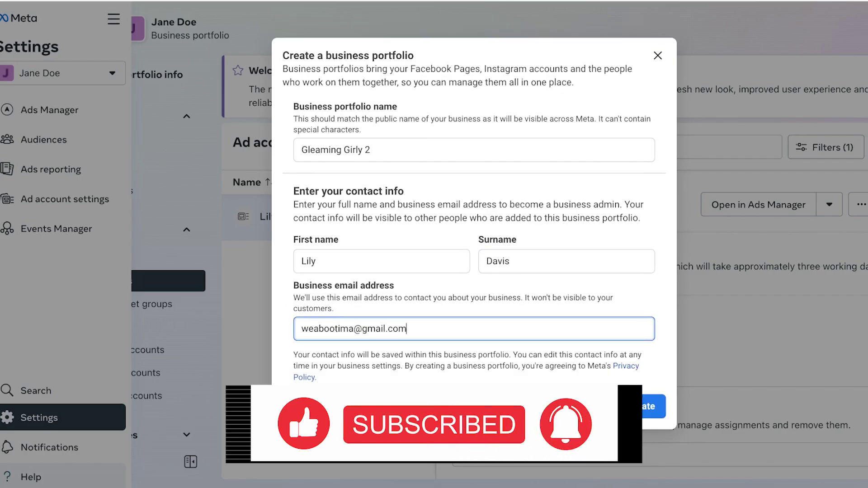
key("Return")
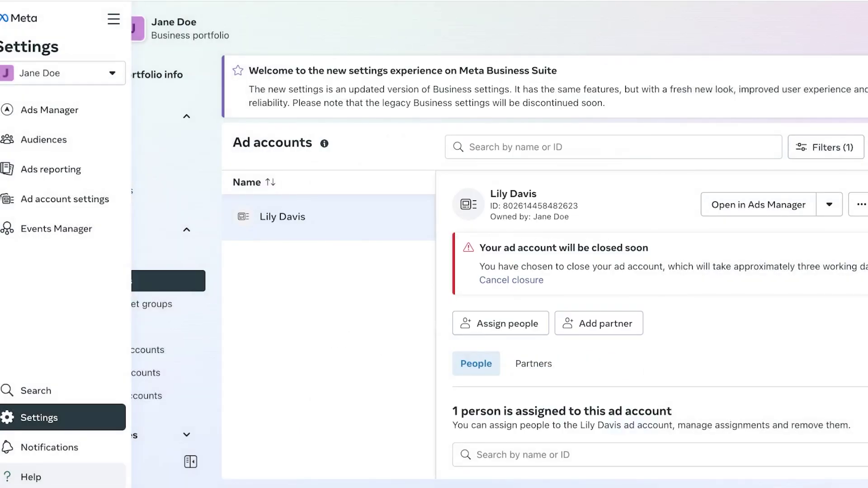
Switch to the Meraki portfolio's business settings and scroll through its People list.
left_click(63, 73)
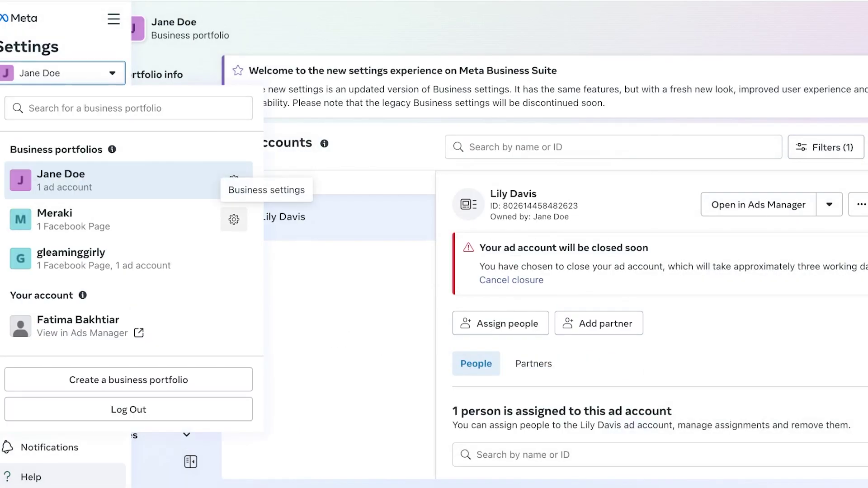
left_click(234, 219)
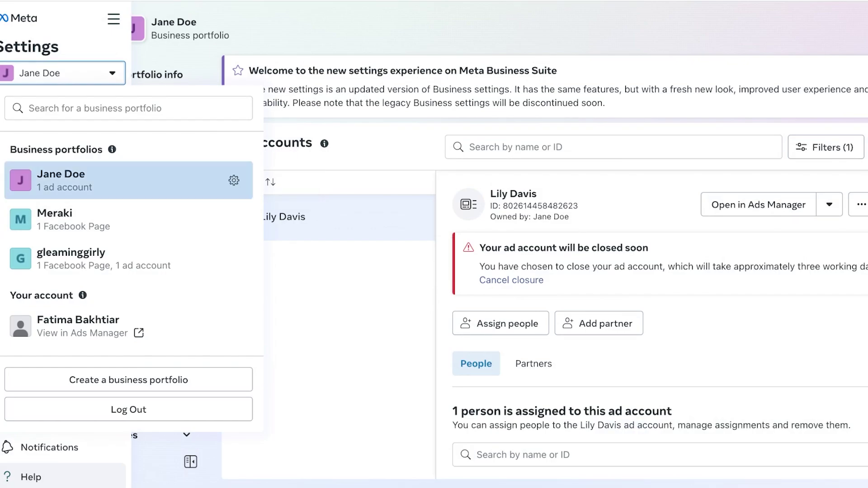
scroll(126, 289, "down", 5)
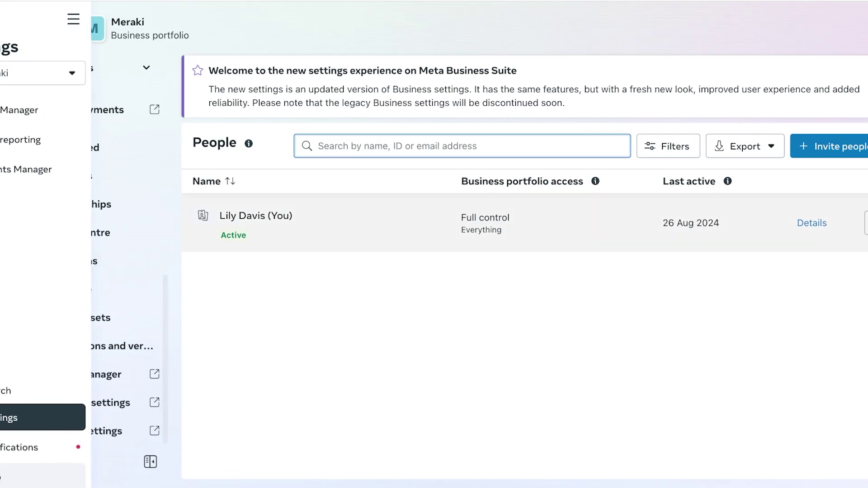
scroll(127, 289, "up", 8)
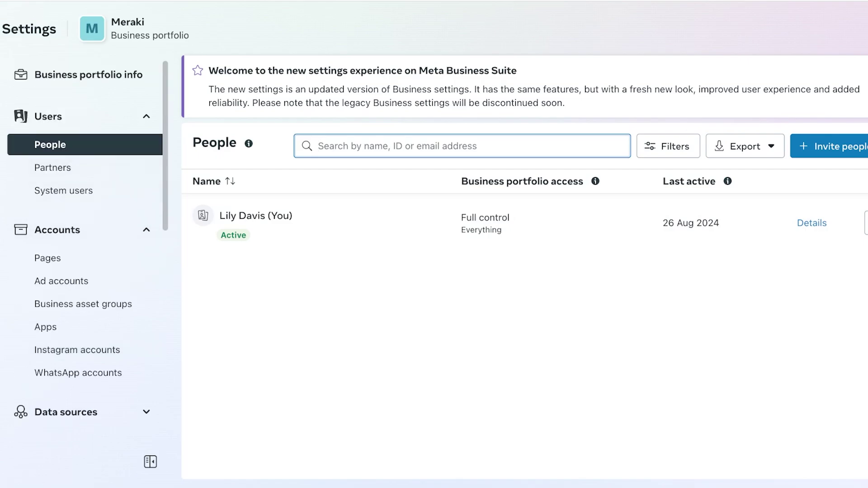
Try removing Meraki's only member, then acknowledge the last-admin-can't-be-removed error.
left_click(866, 223)
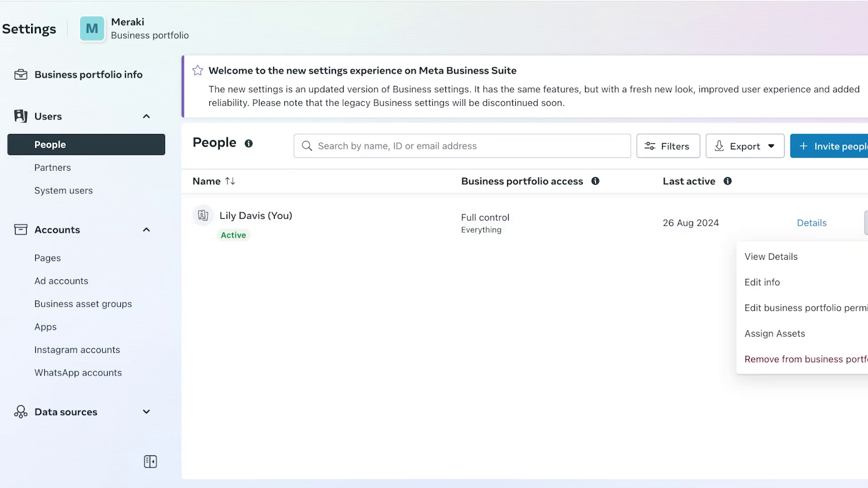
left_click(804, 360)
left_click(528, 218)
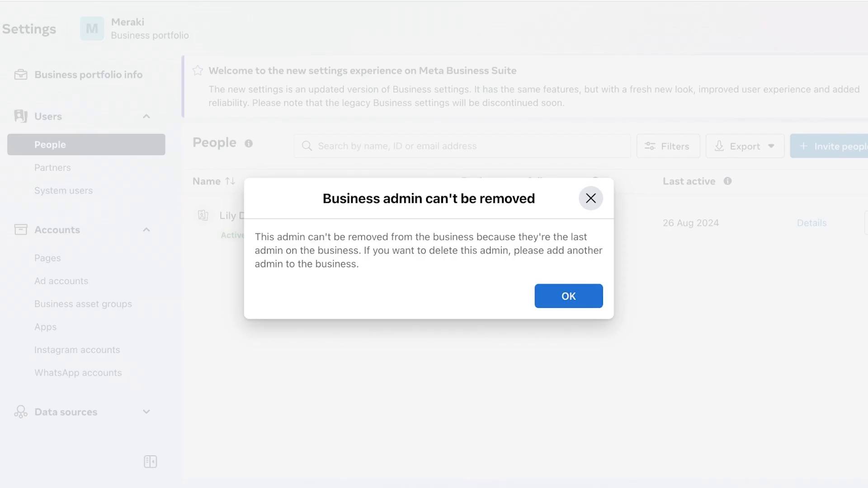
left_click(564, 296)
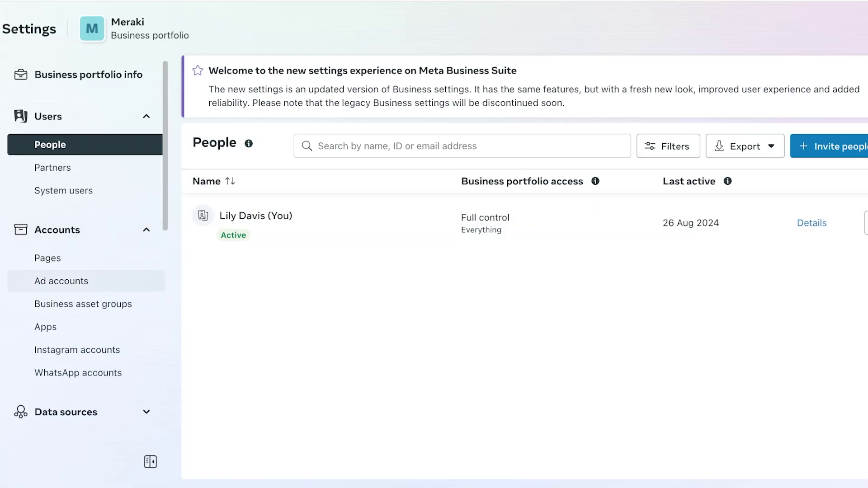
scroll(84, 271, "down", 7)
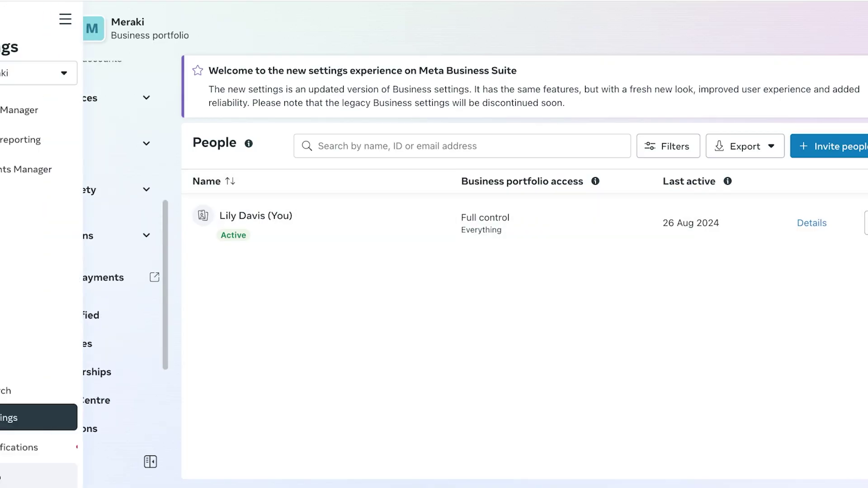
Open Meraki's business settings from the portfolio list and switch to the legacy Business Manager view.
left_click(43, 72)
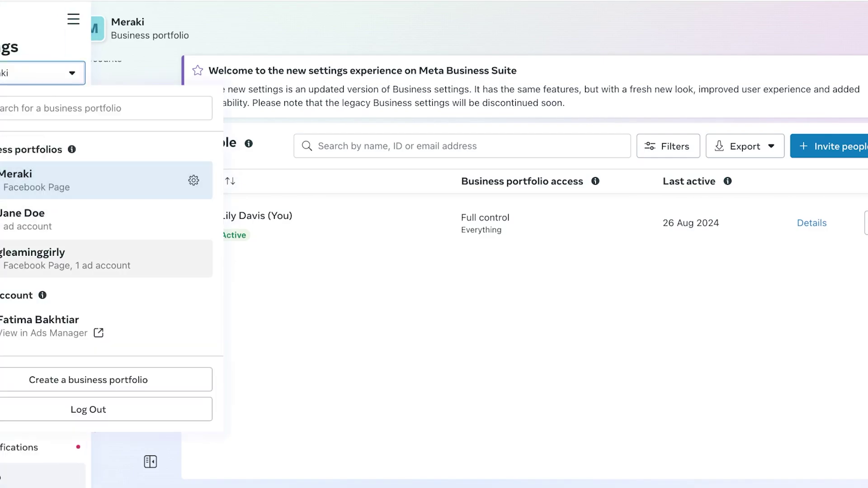
left_click_drag(34, 253, 37, 296)
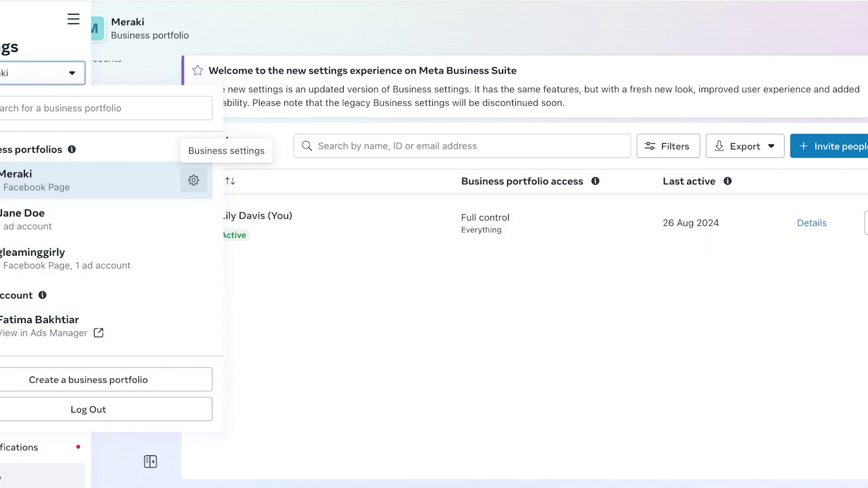
left_click(193, 180)
scroll(86, 272, "down", 5)
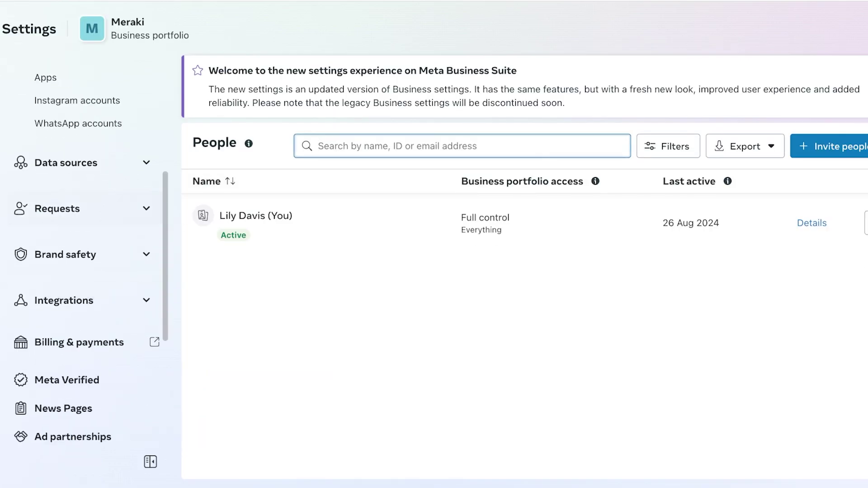
scroll(86, 272, "down", 4)
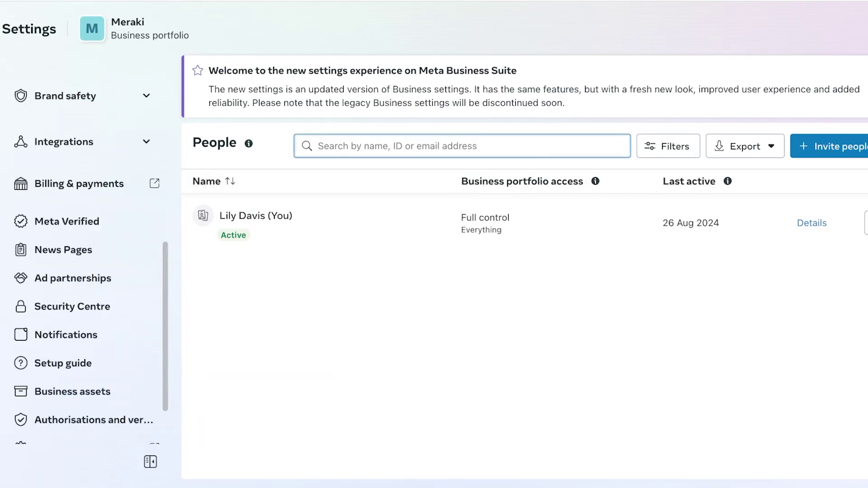
scroll(86, 339, "down", 1)
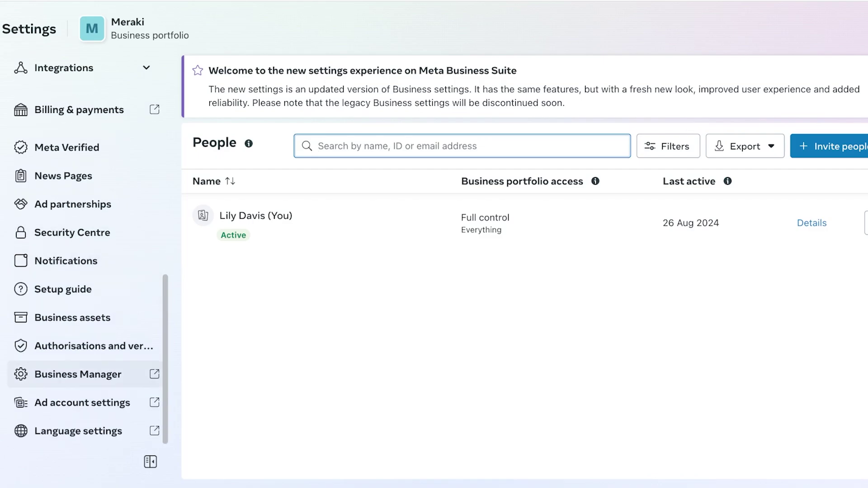
left_click(78, 374)
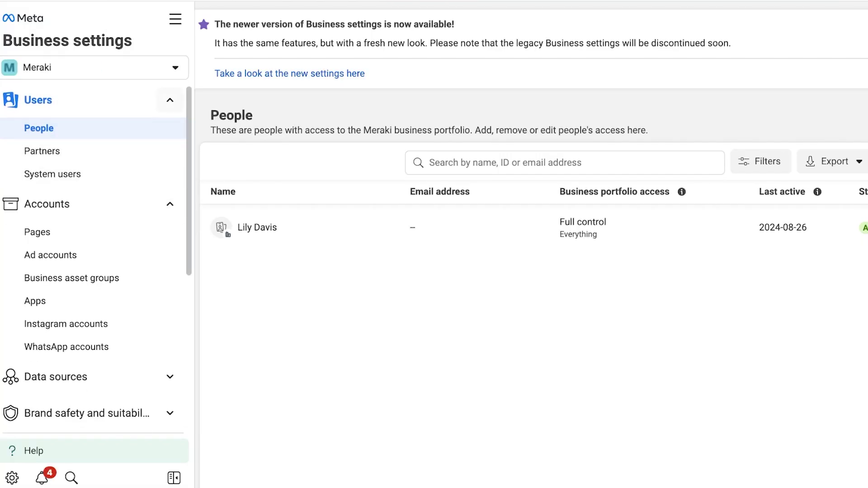
Glance at the business portfolio list, dismiss it, and scroll the sidebar down toward Ads Manager.
left_click(94, 67)
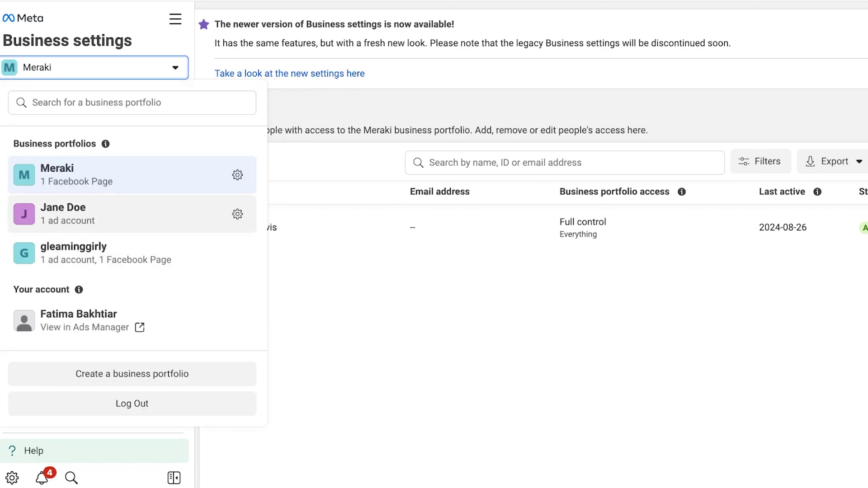
key("Escape")
scroll(94, 253, "down", 4)
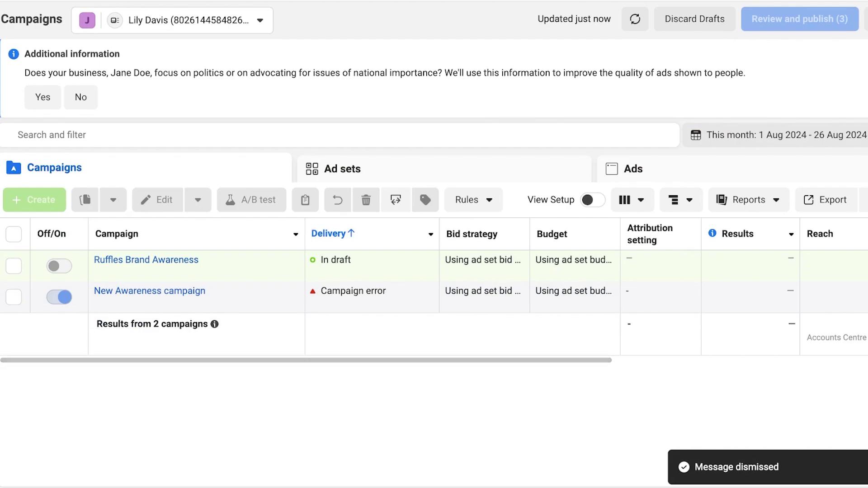
left_click(14, 297)
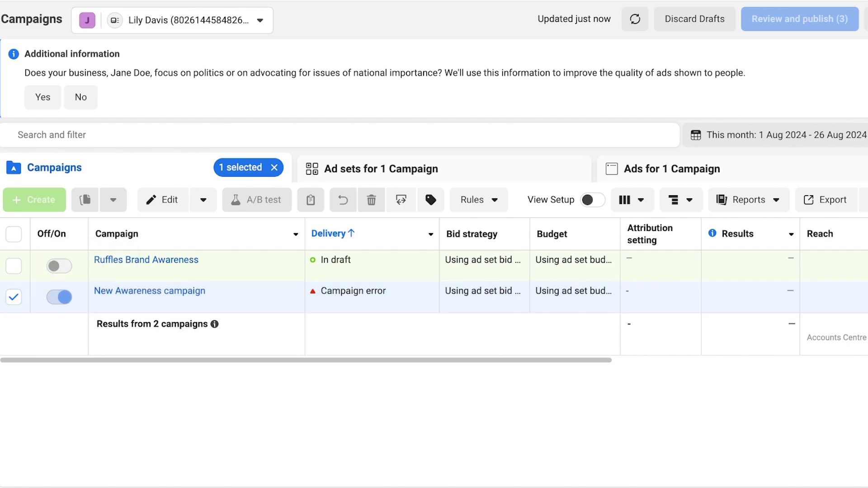
left_click(13, 297)
left_click(14, 265)
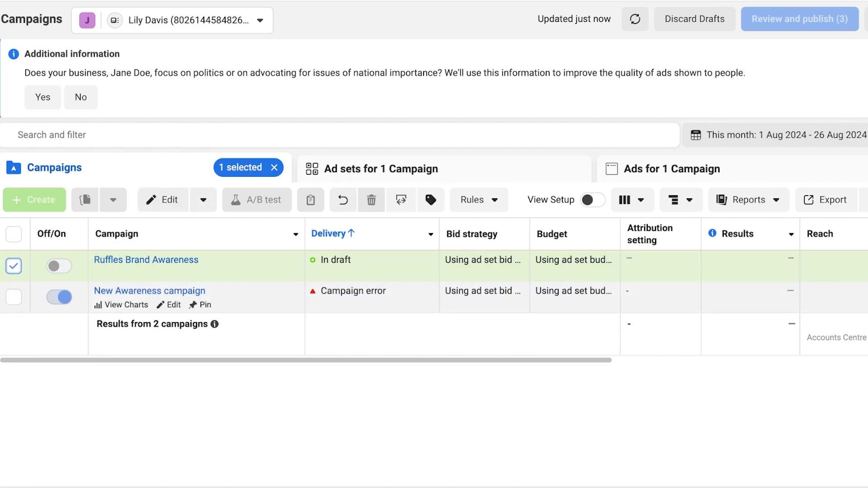
left_click(13, 297)
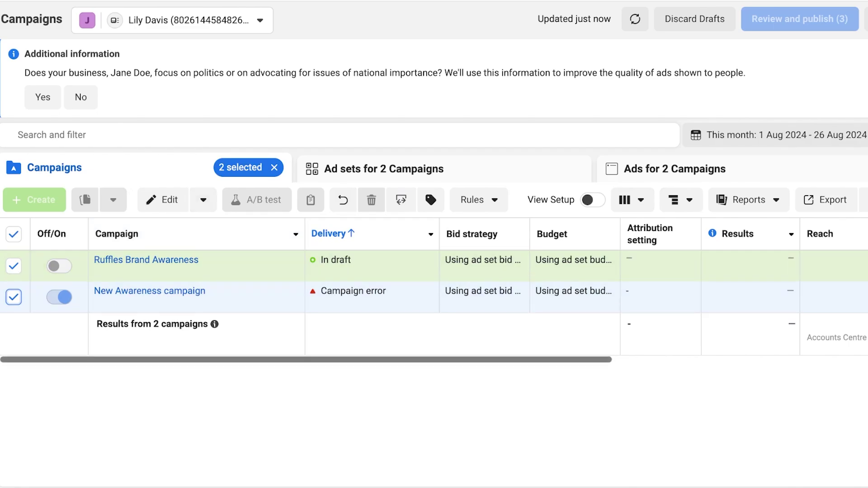
left_click_drag(306, 360, 553, 359)
left_click(826, 199)
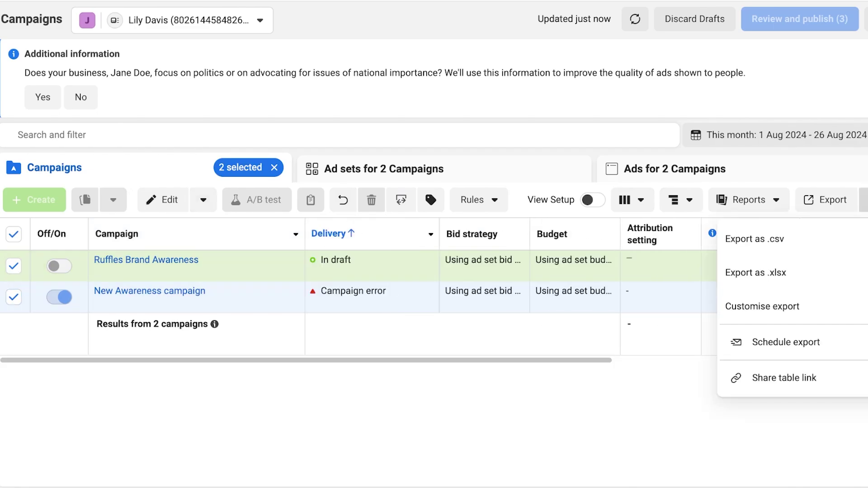
key("Escape")
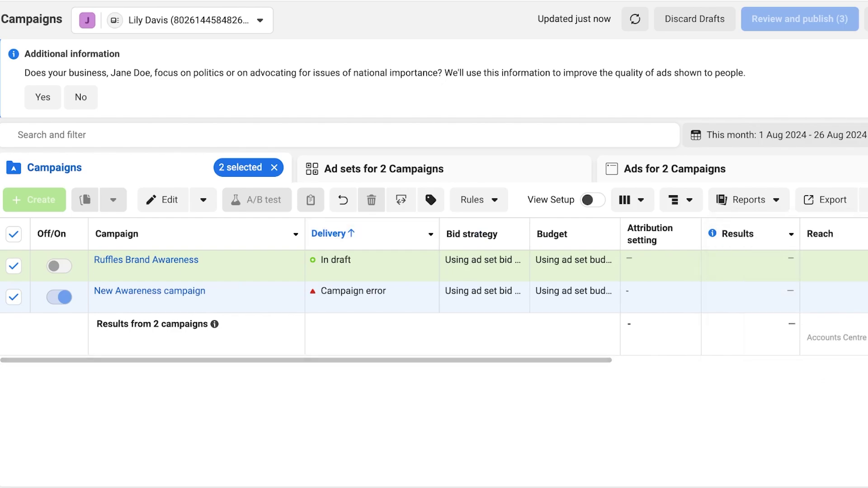
left_click(14, 265)
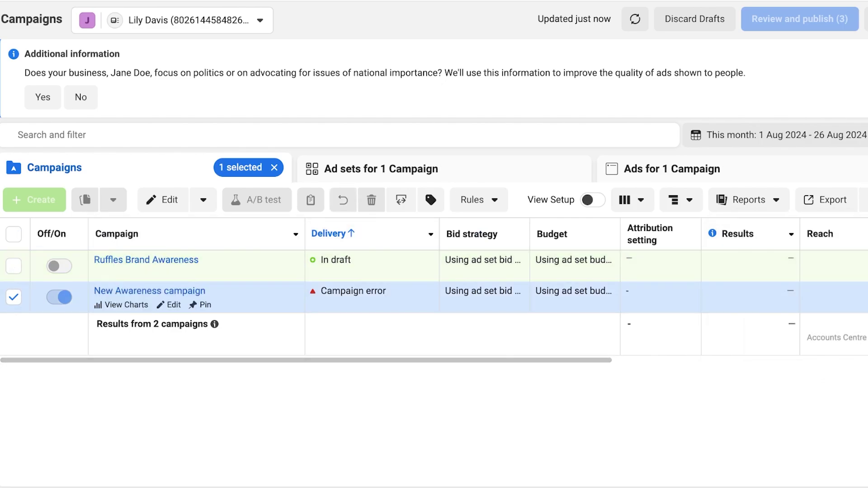
left_click(13, 297)
left_click(14, 297)
left_click(274, 168)
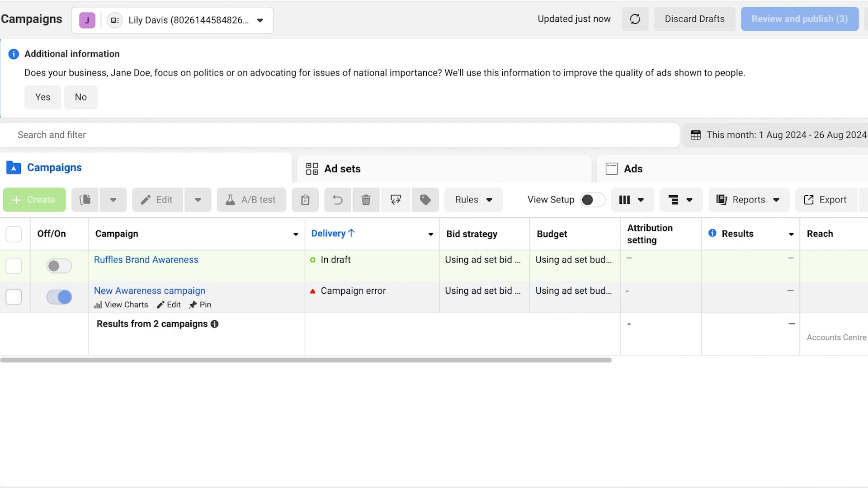
Go to Ads reporting in the expanded left navigation, heading toward Account overview.
mouse_move(91, 204)
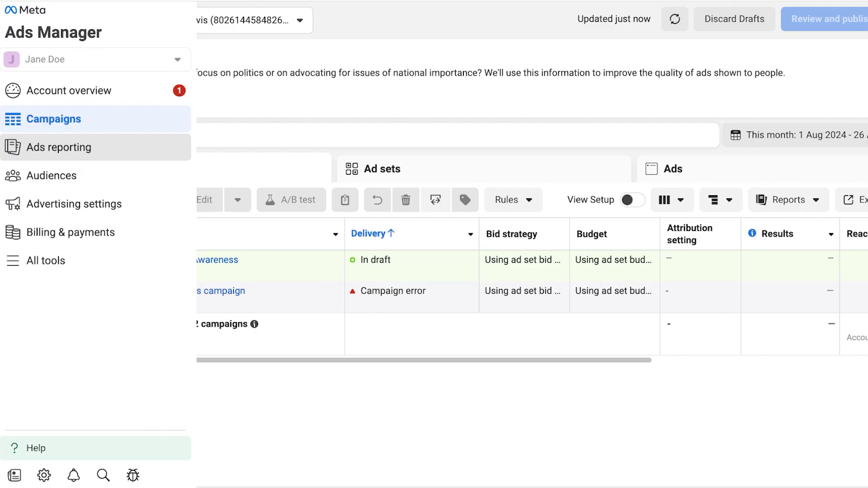
left_click(59, 147)
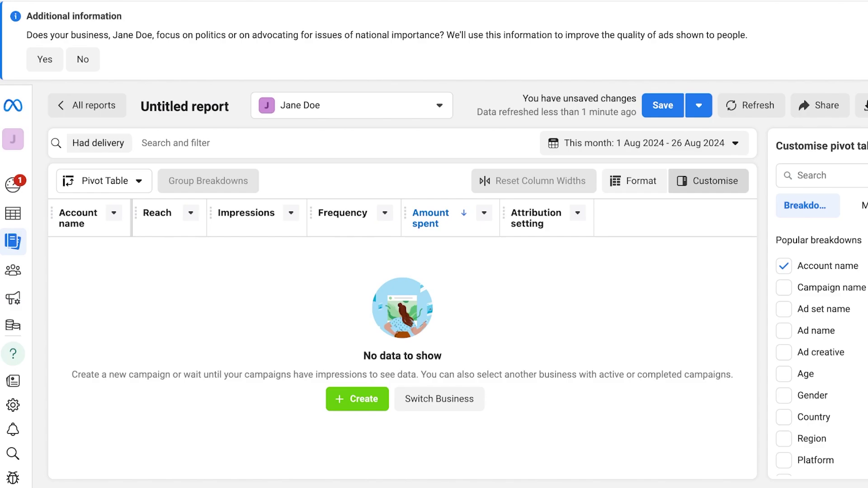
mouse_move(13, 181)
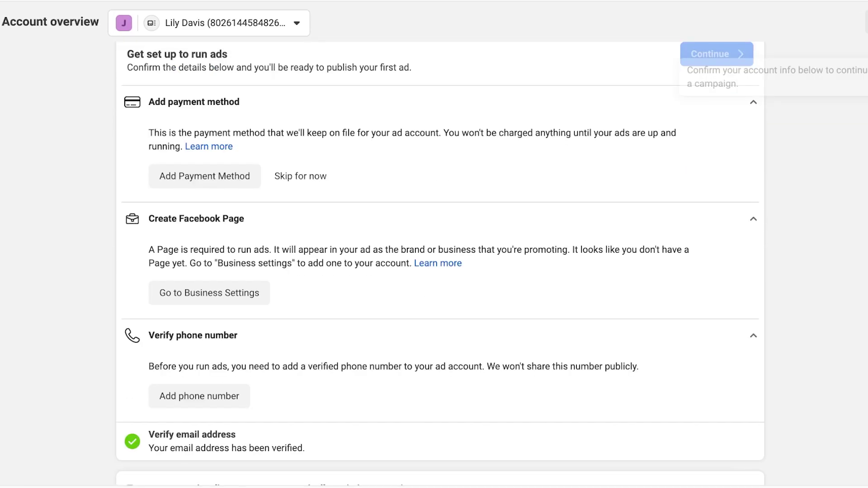
Scroll back up the Account overview run-ads setup checklist.
scroll(440, 263, "up", 2)
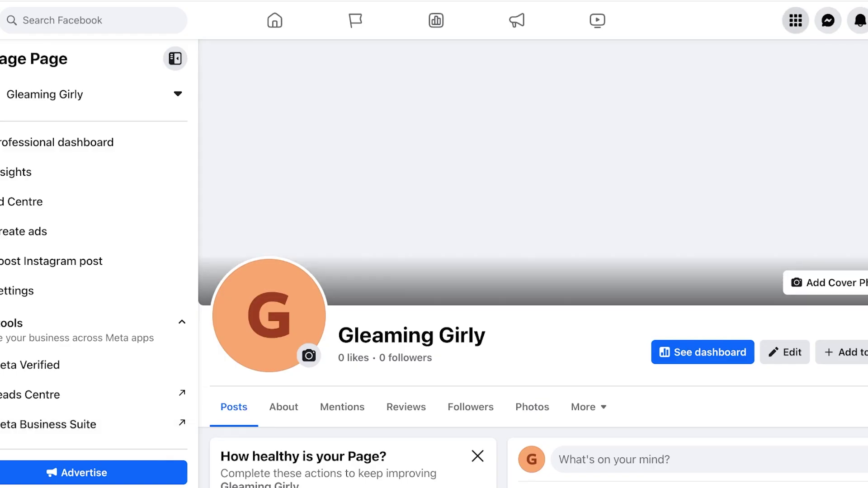
Open the profile switcher to act as the Meraki Page, then scroll through the Page.
left_click(864, 19)
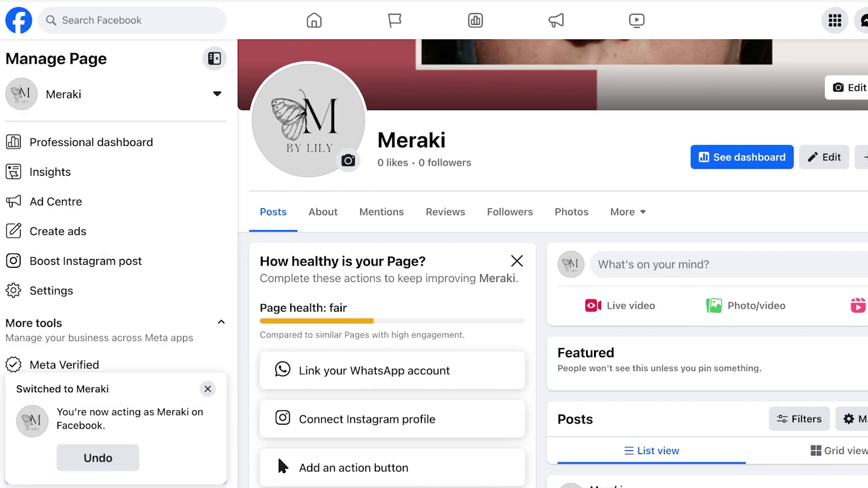
scroll(278, 455, "down", 10)
scroll(278, 454, "up", 15)
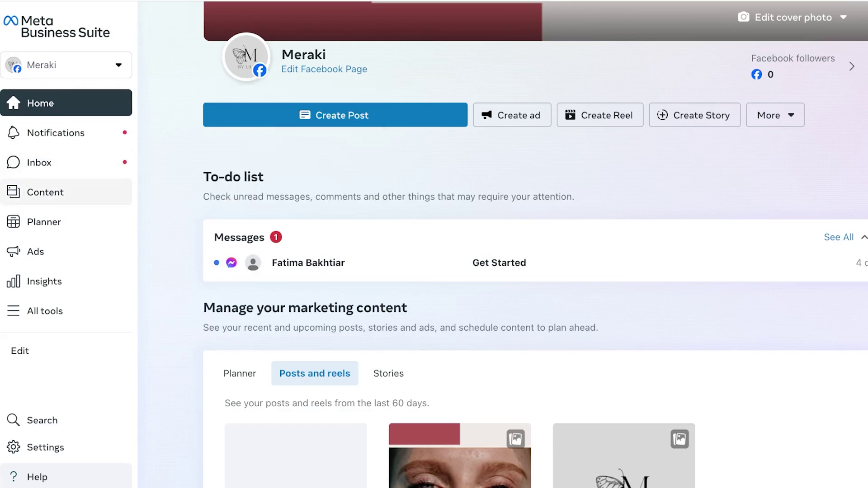
Show the All tools panel from the Meraki Business Suite sidebar.
left_click(45, 311)
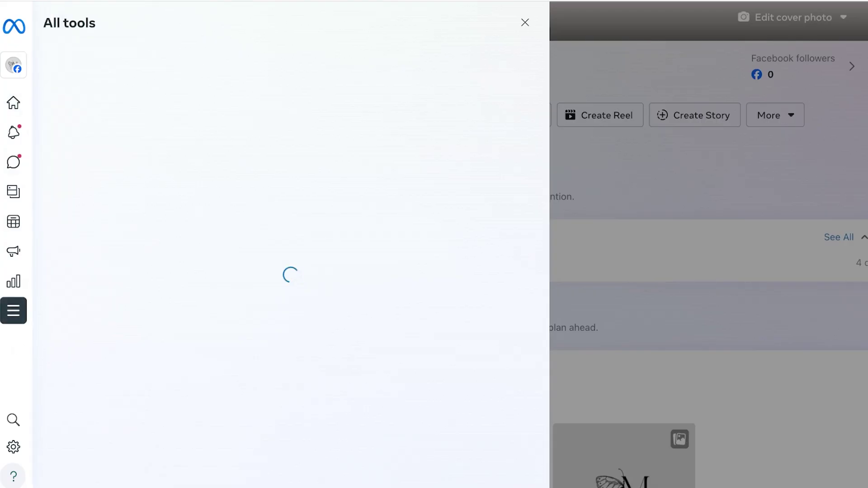